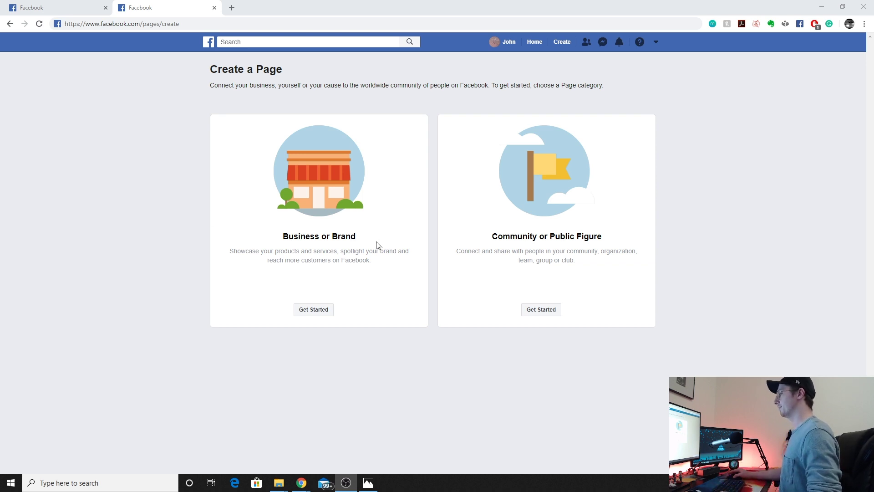
# Create a Business or Brand page named Reportback Analytics in the Software category.
pyautogui.click(332, 314)
pyautogui.click(287, 176)
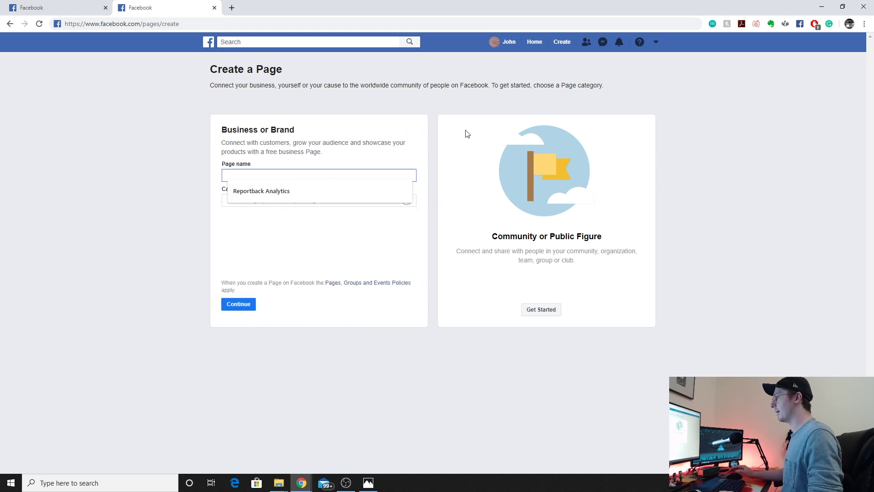
pyautogui.click(269, 191)
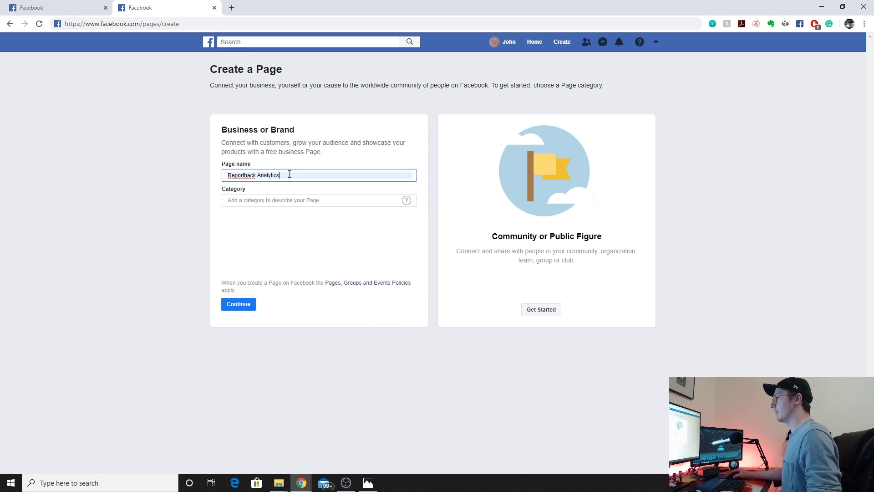
pyautogui.click(266, 199)
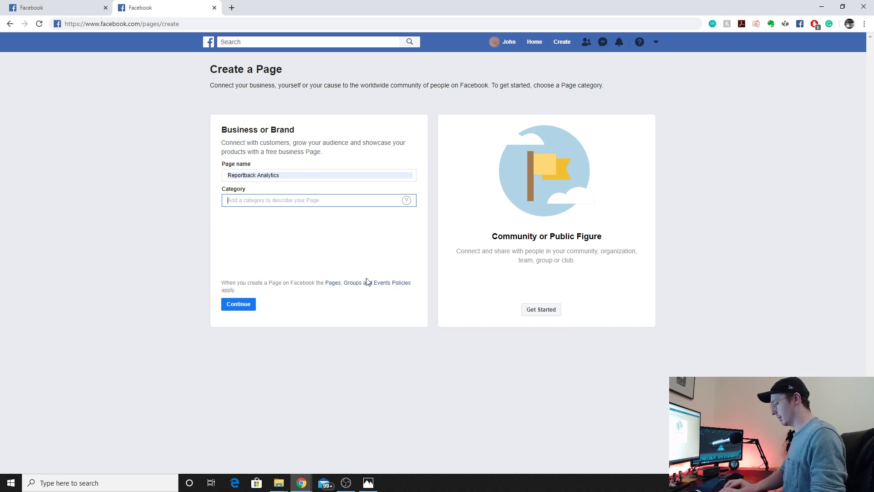
pyautogui.write('Software')
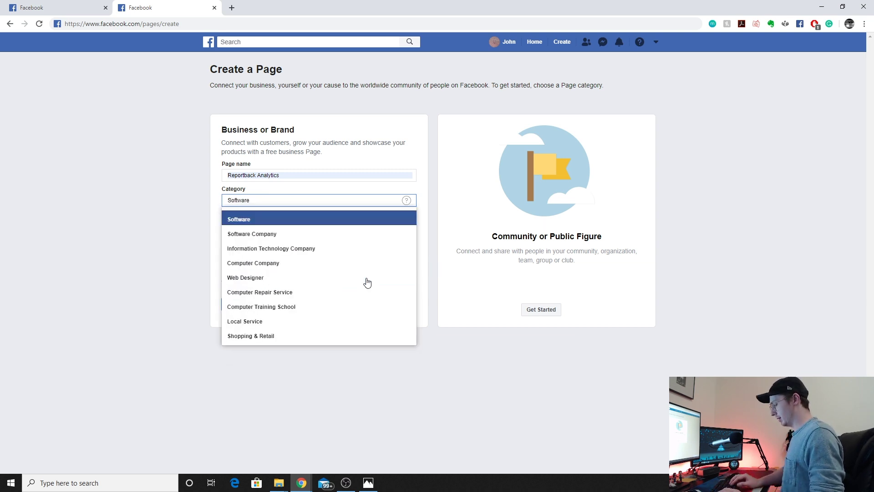
pyautogui.press('Return')
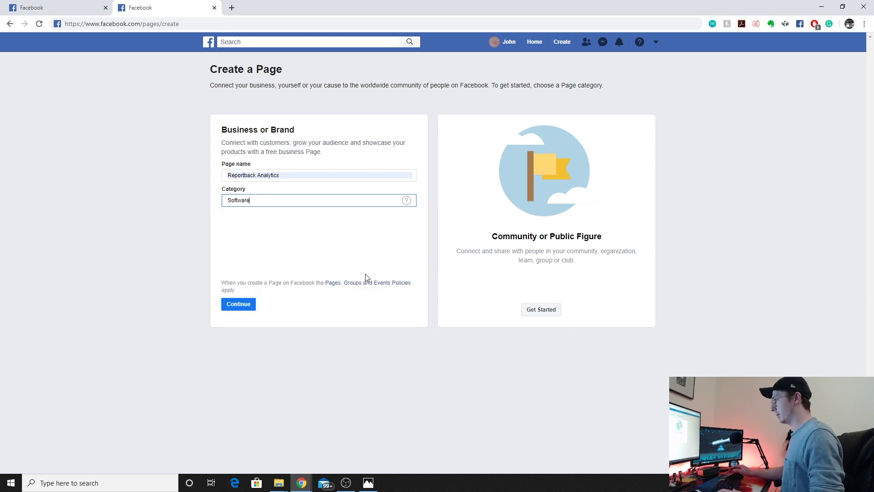
pyautogui.click(244, 305)
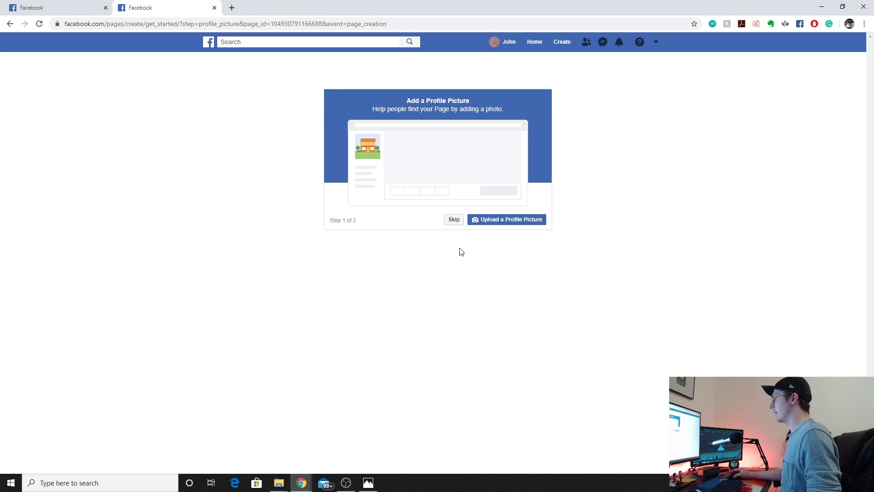
# Upload the RBSimpleLogoAn image as the new page's profile picture.
pyautogui.click(494, 221)
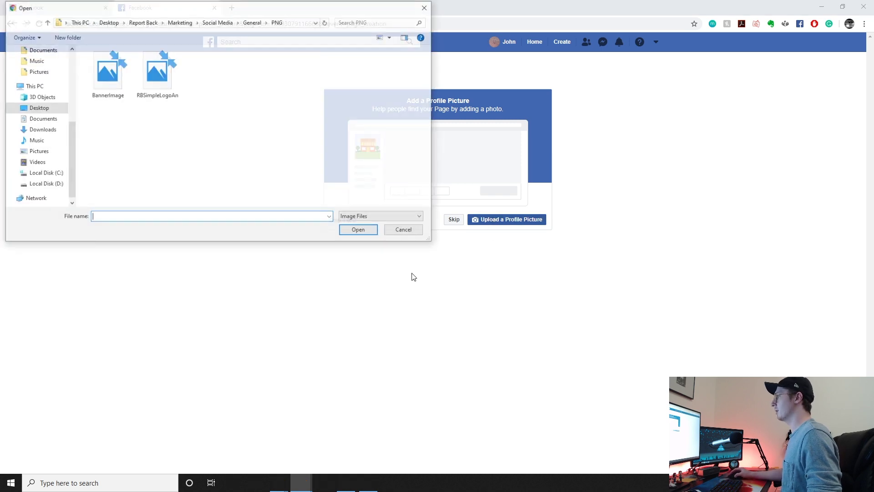
pyautogui.click(156, 80)
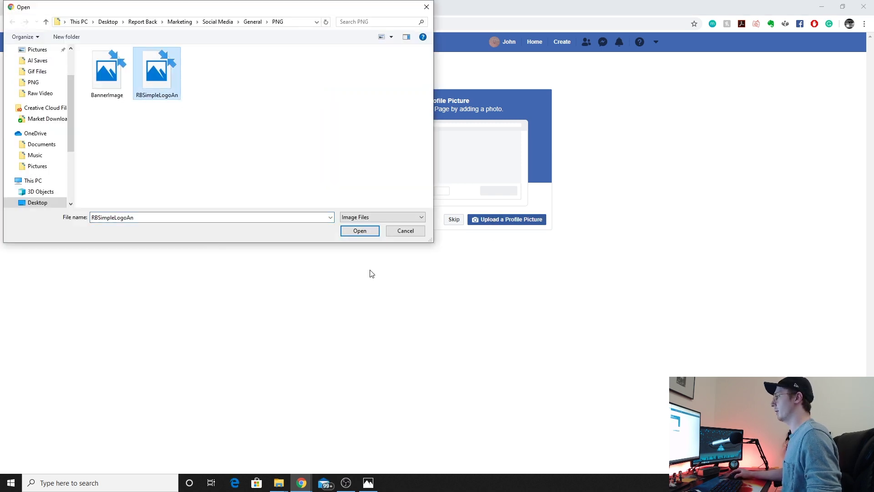
pyautogui.click(357, 230)
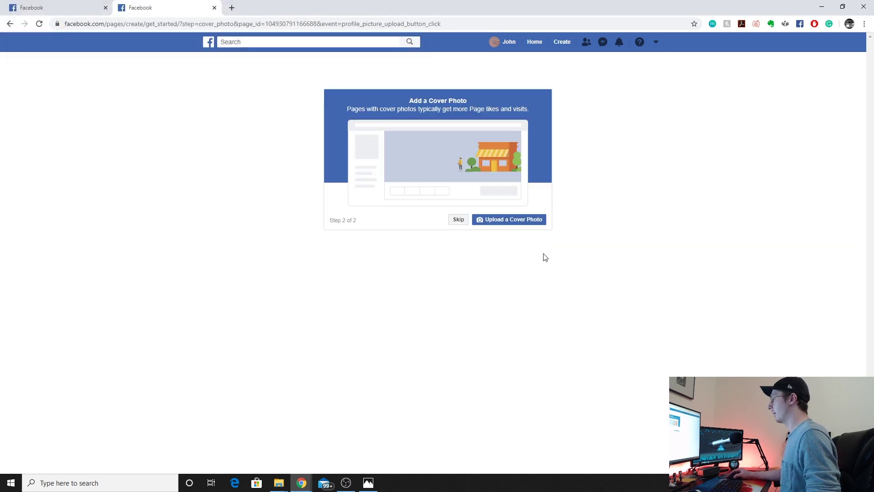
# Upload the BannerImage file as the page's cover photo.
pyautogui.click(510, 220)
pyautogui.click(113, 81)
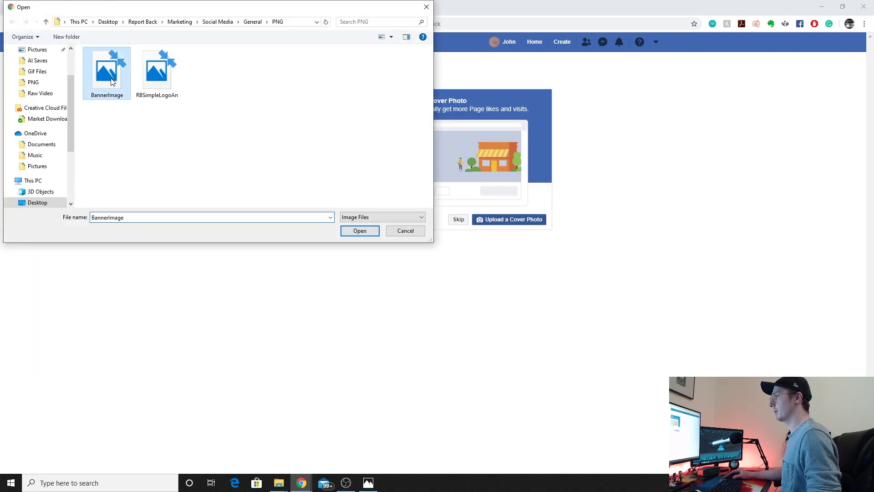
pyautogui.click(359, 233)
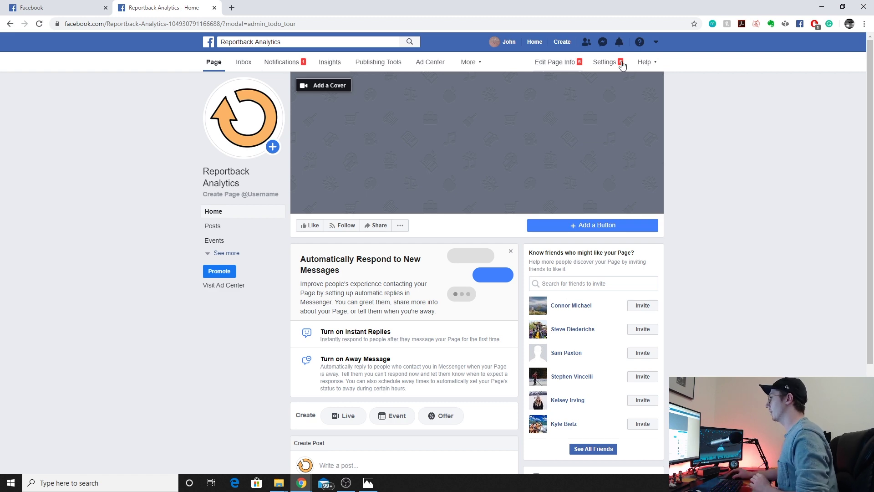
# In the page info, declare no phone number, turn off the street address and customer visits options, and save both sections.
pyautogui.click(283, 65)
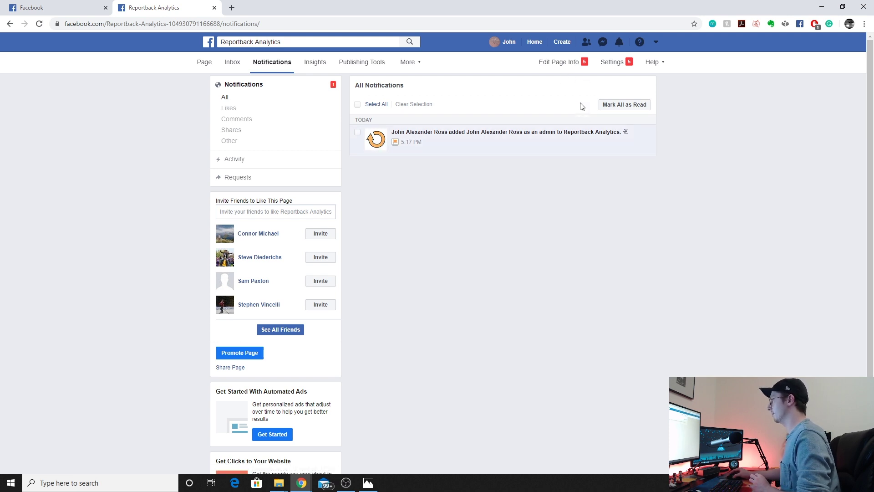
pyautogui.click(563, 62)
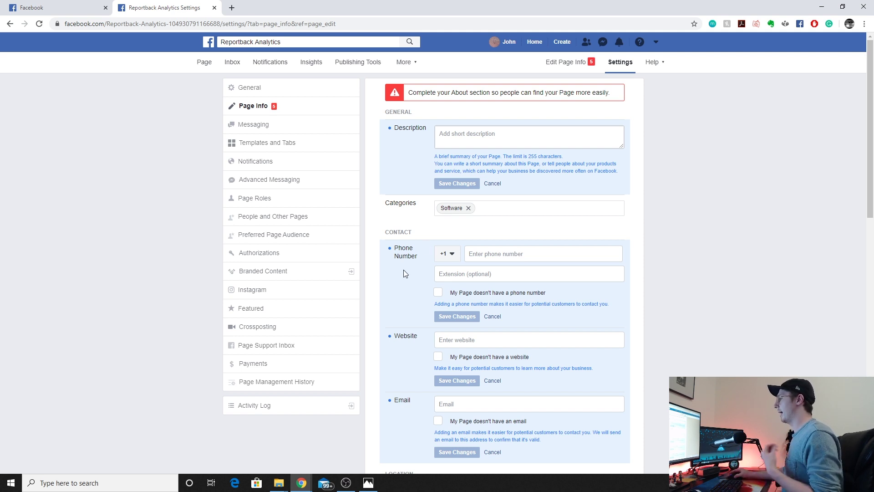
pyautogui.scroll(-2, 375, 296)
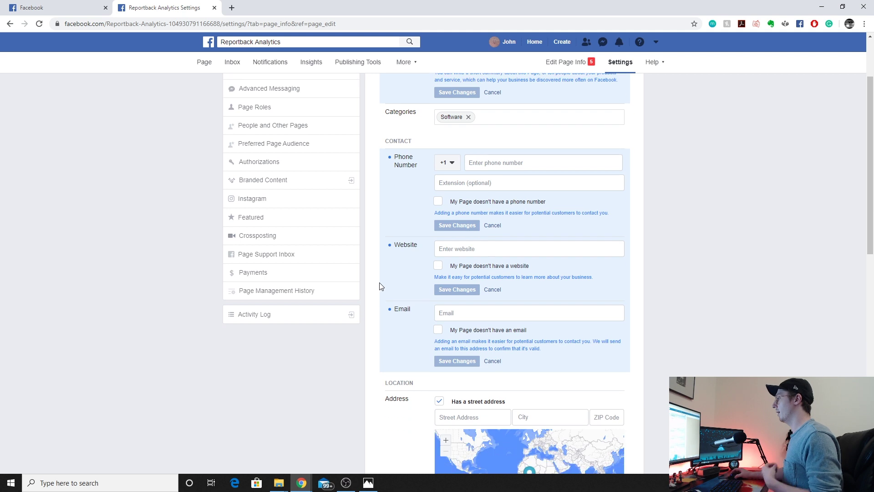
pyautogui.click(437, 201)
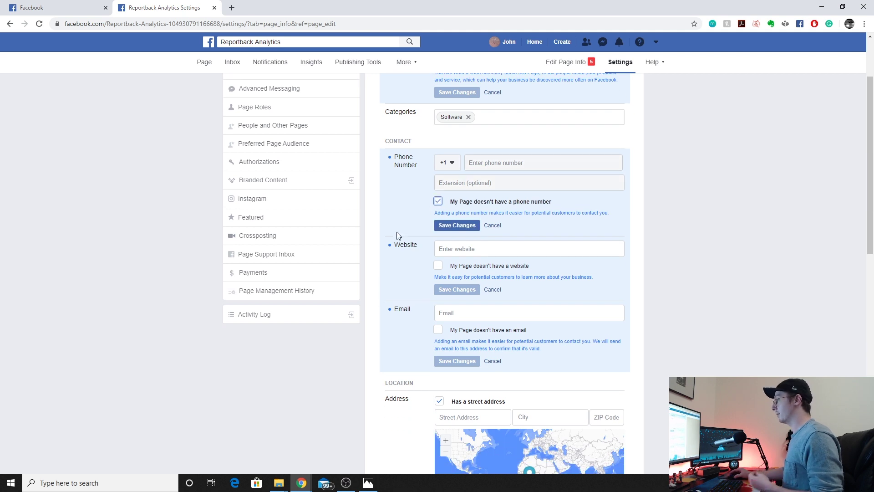
pyautogui.scroll(-3, 396, 236)
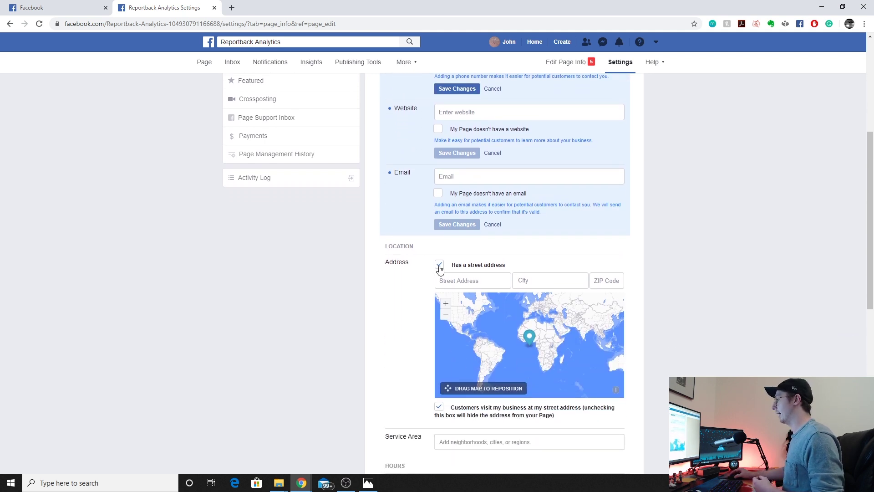
pyautogui.click(439, 266)
pyautogui.click(439, 406)
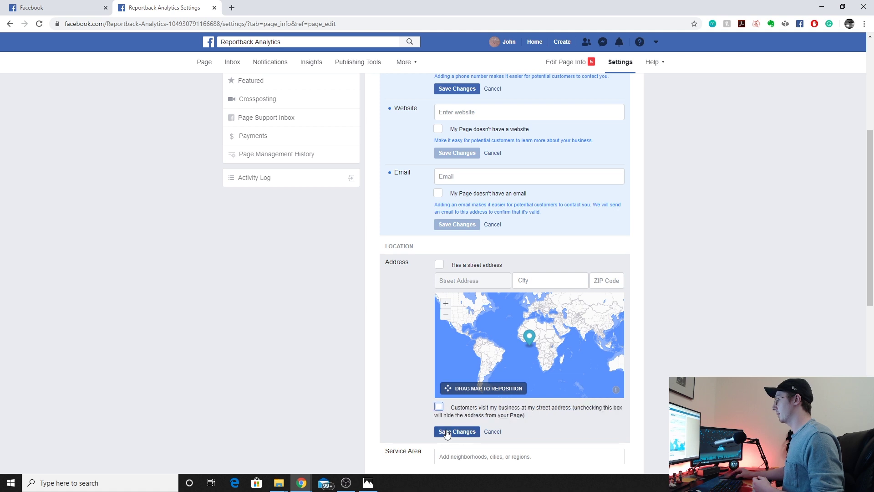
pyautogui.click(447, 434)
pyautogui.scroll(4, 381, 338)
pyautogui.click(457, 271)
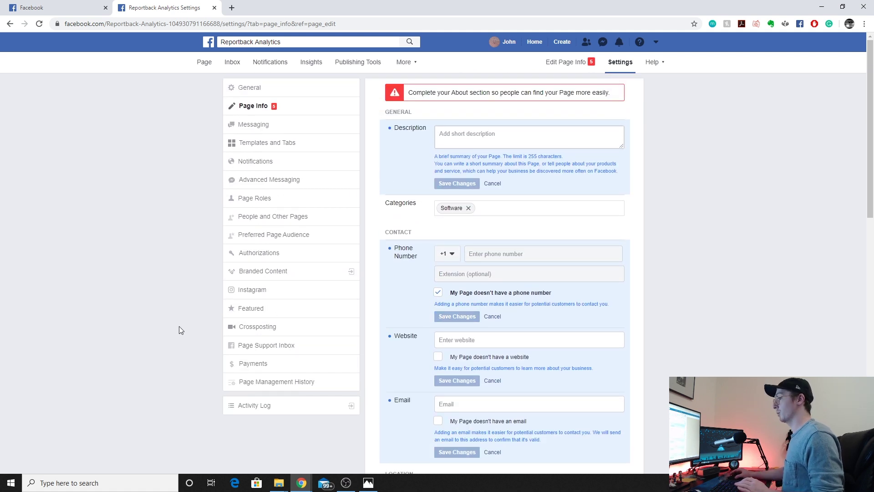
# Fill in and save a description saying ReportBack provides tools and direction for those not fully comfortable with technology to increase sales through their website.
pyautogui.click(0, 357)
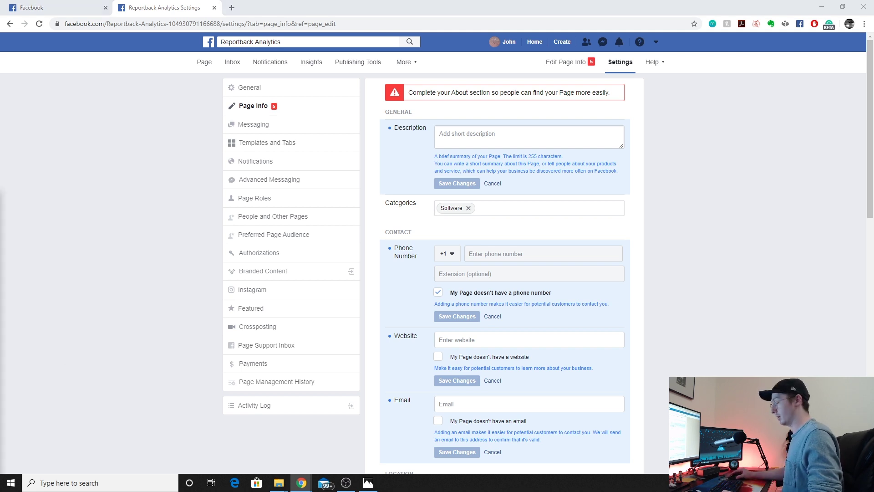
pyautogui.click(451, 135)
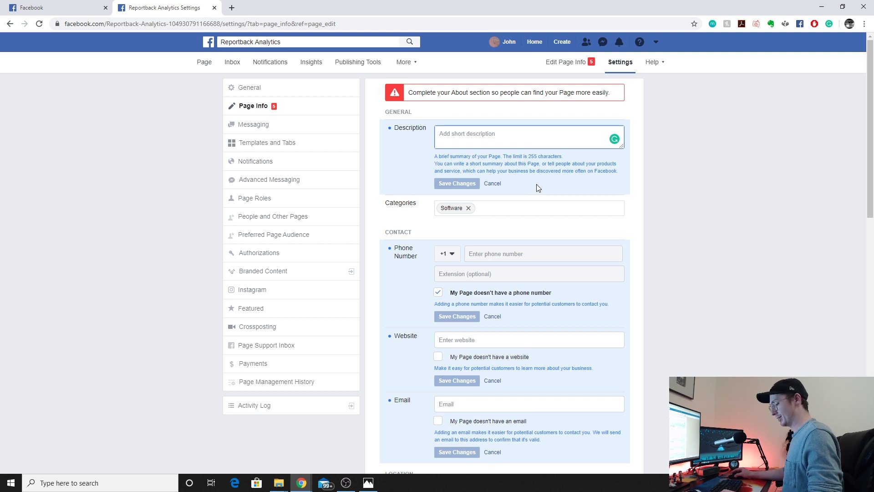
pyautogui.write("ReportBack provides the tools and direction to enable those that are not fully comfortable with technology to use their website to increase sales. Isn't that what it's all about?")
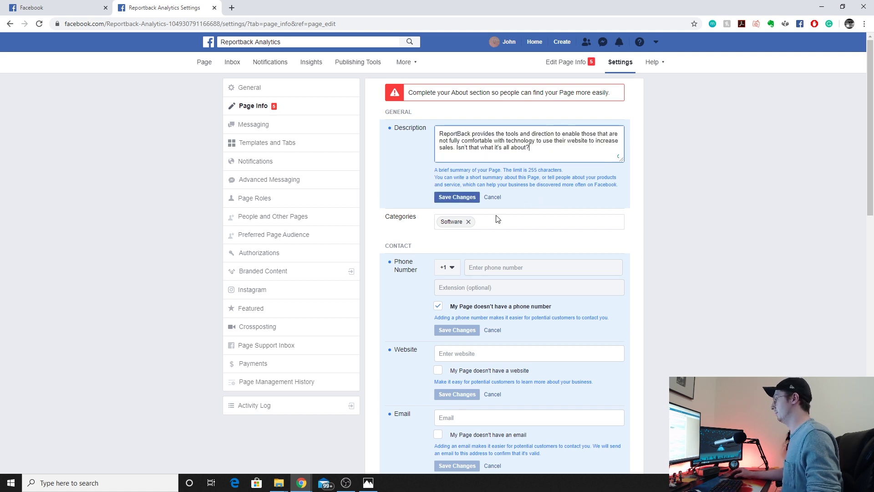
pyautogui.click(458, 197)
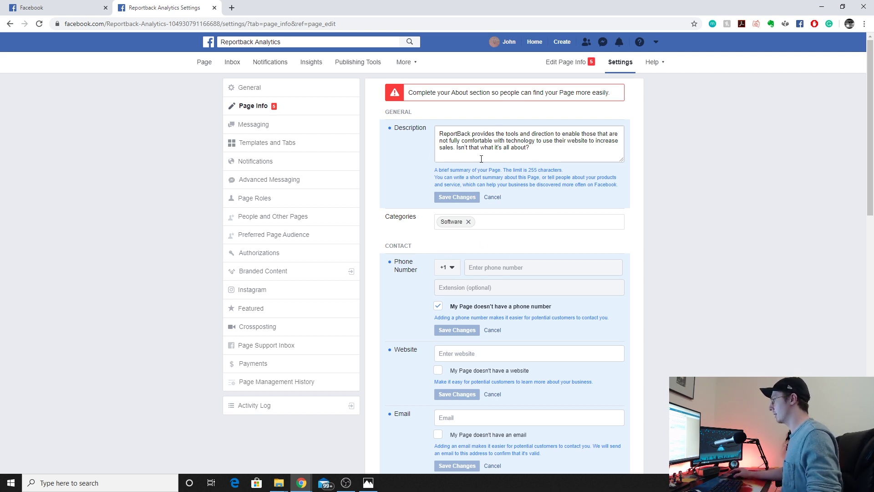
pyautogui.scroll(-2, 417, 233)
pyautogui.scroll(-1, 416, 233)
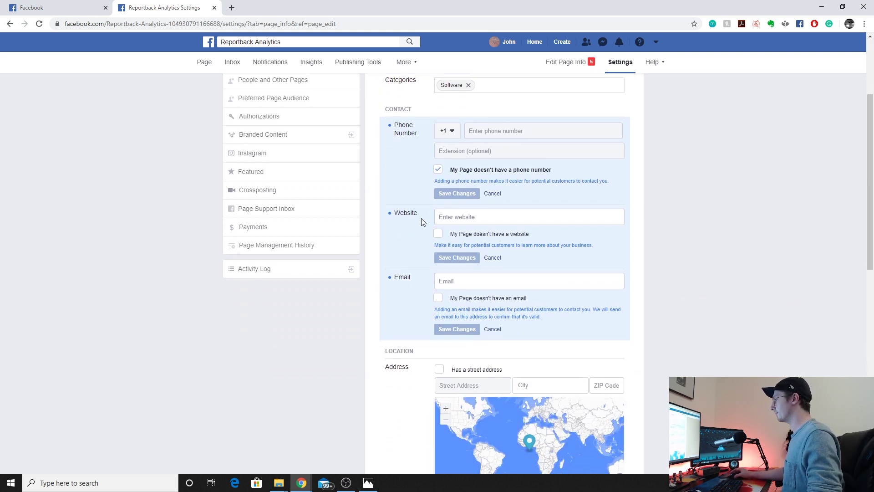
pyautogui.click(452, 217)
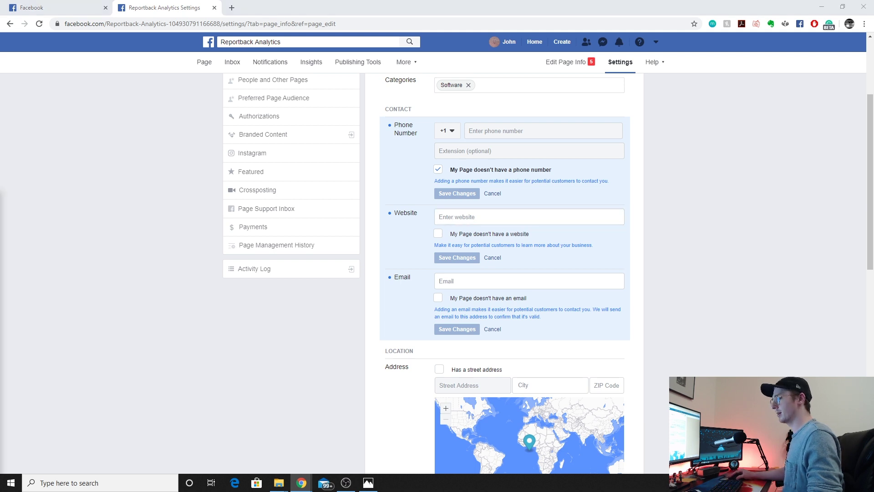
pyautogui.click(475, 216)
pyautogui.write('https://www.reportback.ca/')
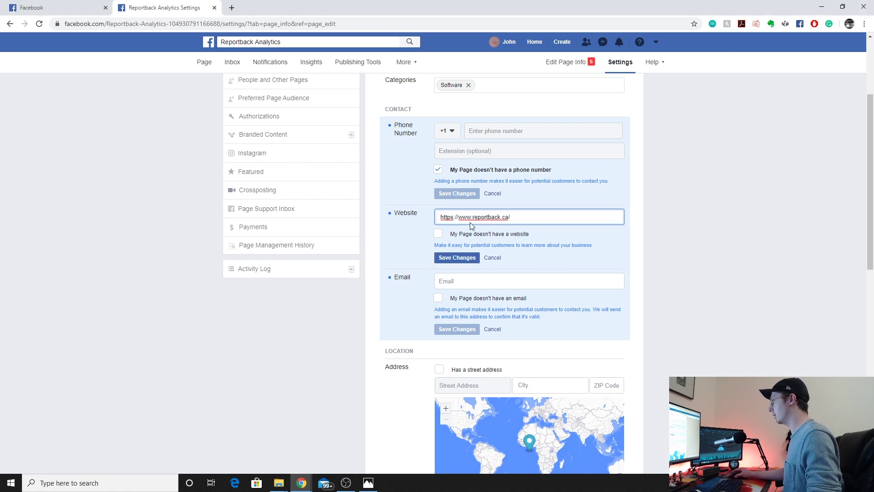
pyautogui.click(456, 259)
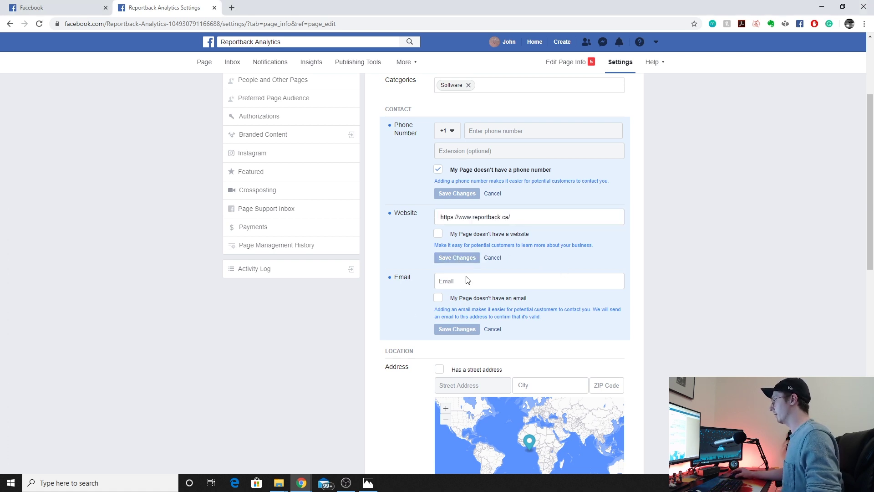
# Fill in the business contact's e-mail address in the contact section and save it.
pyautogui.scroll(-2, 460, 255)
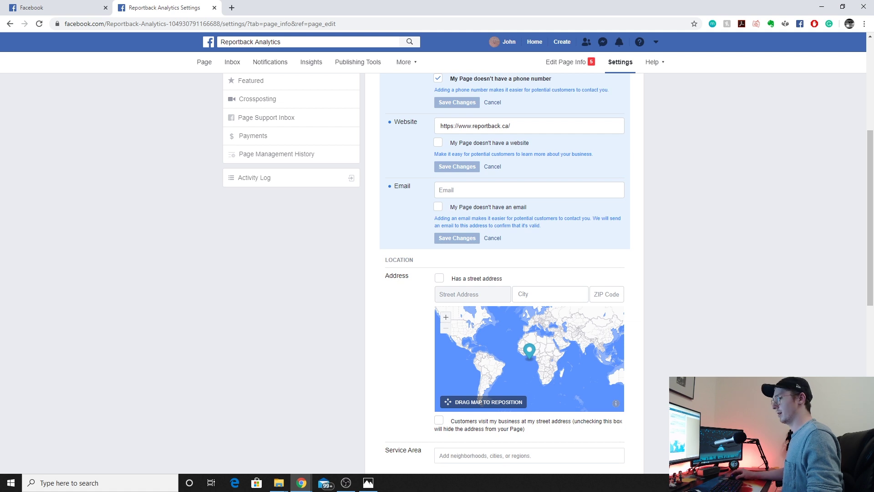
pyautogui.hotkey('alt', 'Tab')
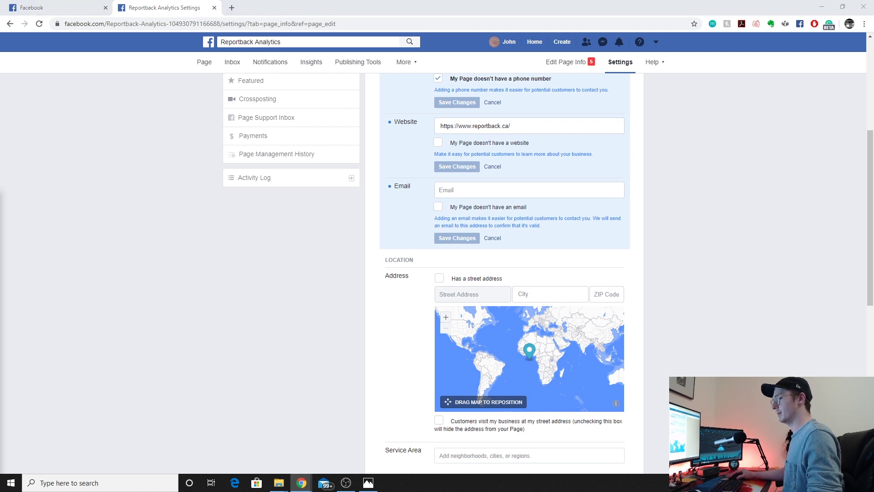
pyautogui.click(444, 192)
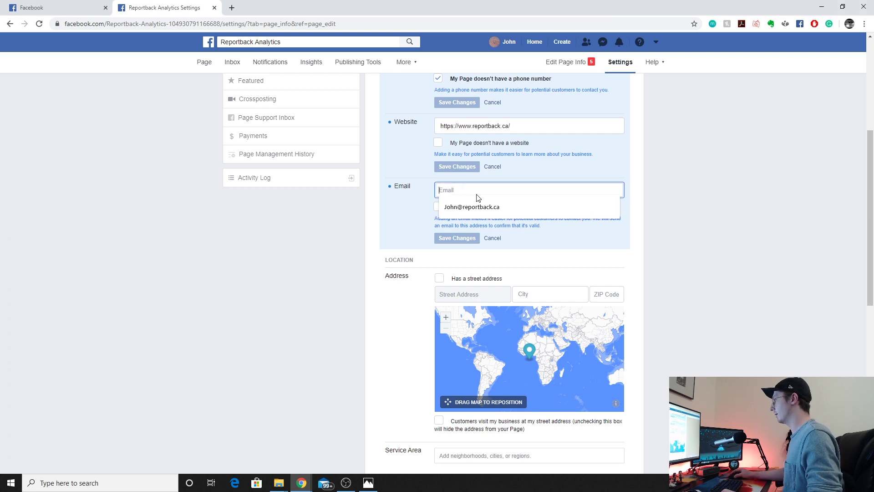
pyautogui.click(468, 203)
pyautogui.click(449, 238)
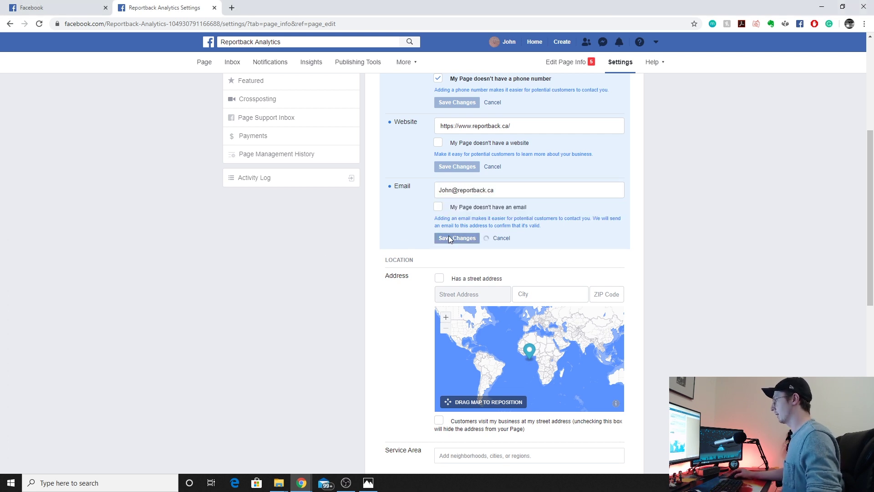
# Set the page's business hours to Always open and save the change.
pyautogui.scroll(-6, 340, 326)
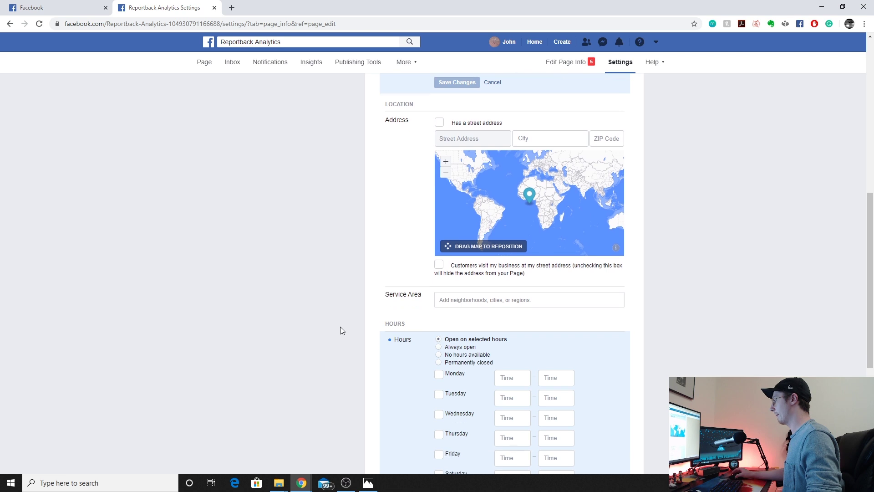
pyautogui.scroll(-2, 381, 326)
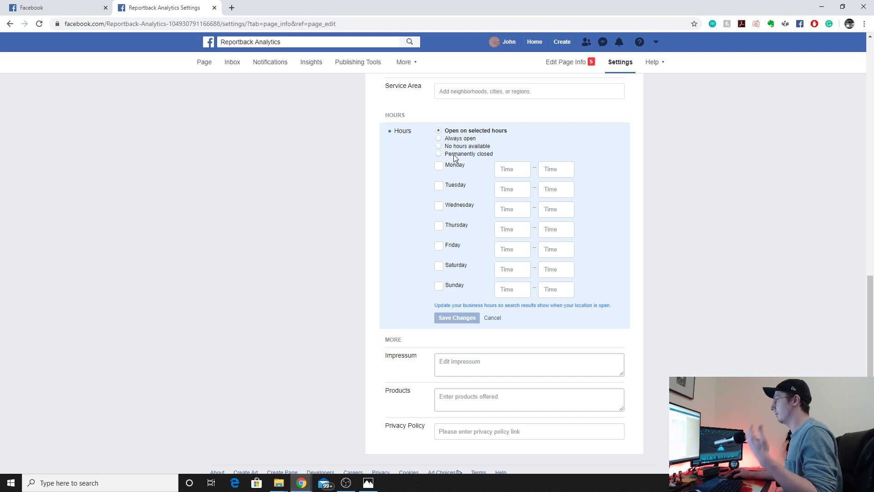
pyautogui.click(439, 139)
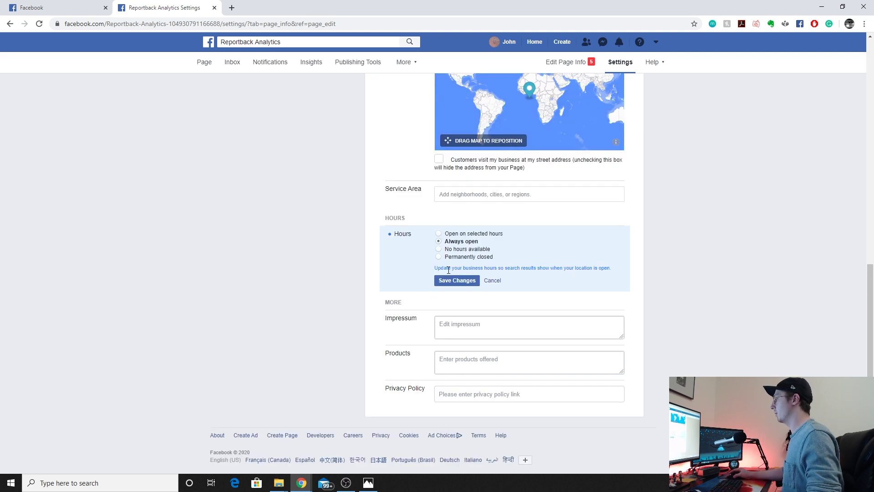
pyautogui.click(460, 280)
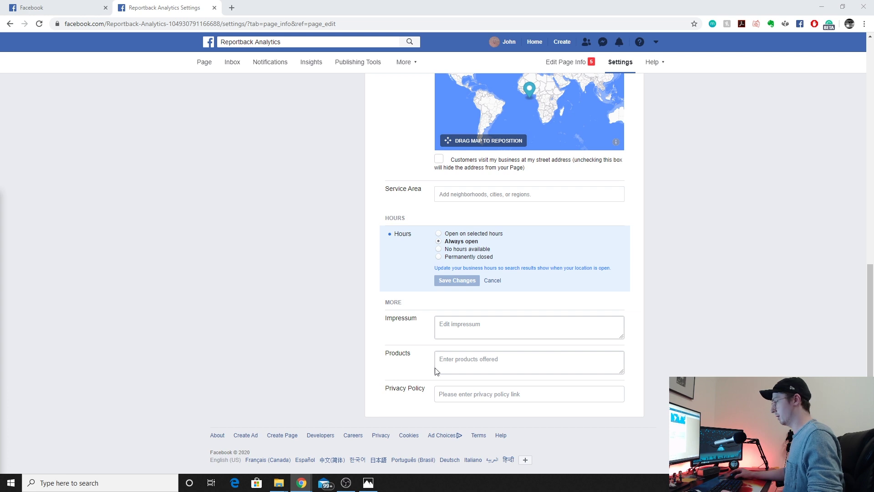
pyautogui.click(468, 395)
pyautogui.write('https://www.reportback.ca/privacypolicy')
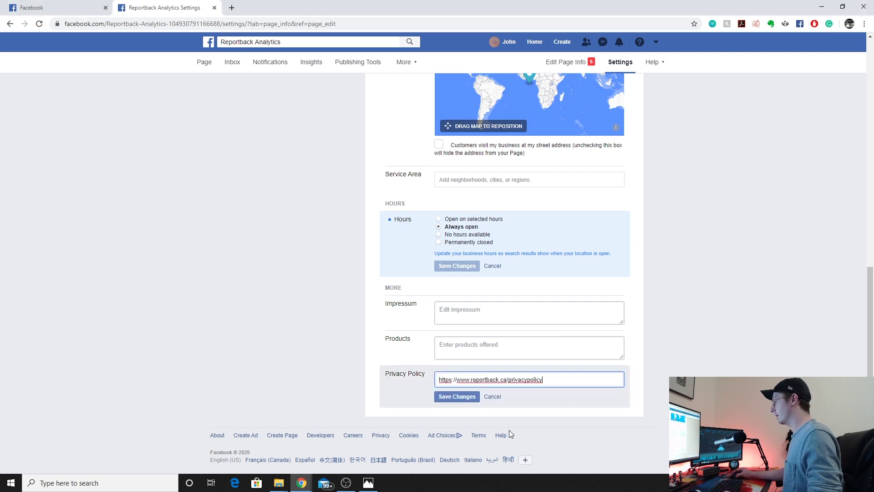
pyautogui.click(461, 397)
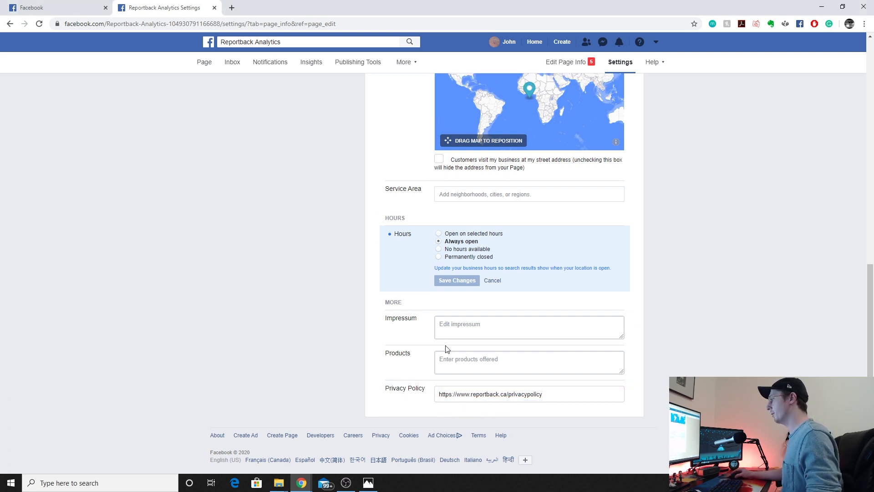
# Reload the page info settings to check the saved details, and return to the business page itself.
pyautogui.scroll(3, 451, 293)
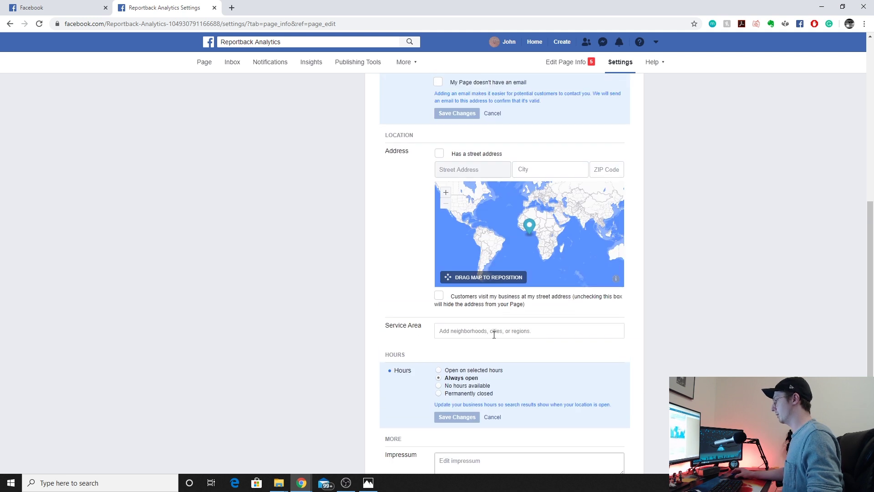
pyautogui.scroll(8, 478, 353)
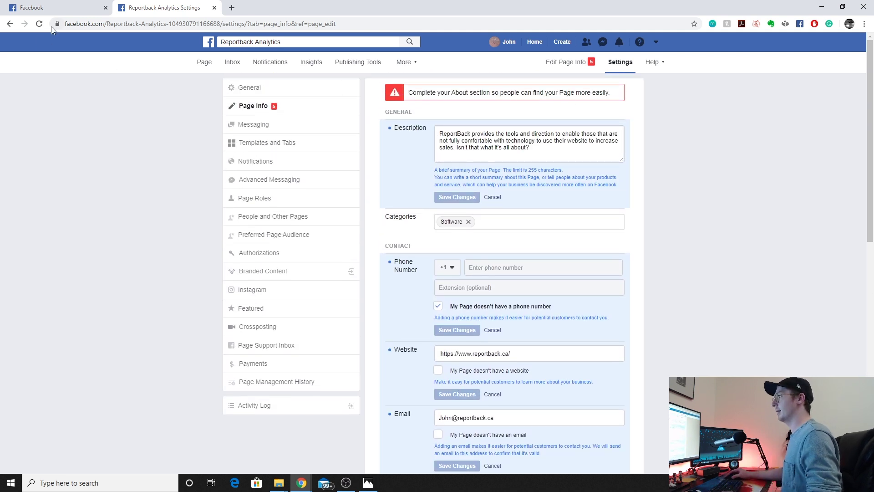
pyautogui.click(39, 23)
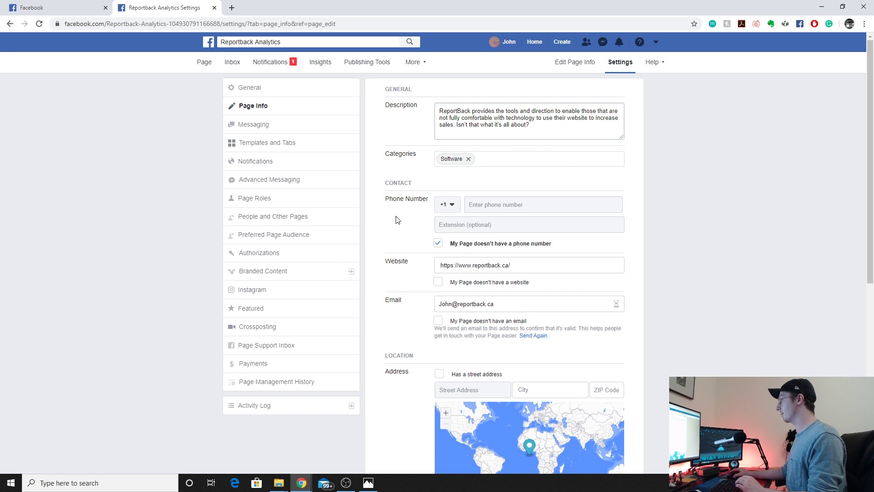
pyautogui.click(202, 69)
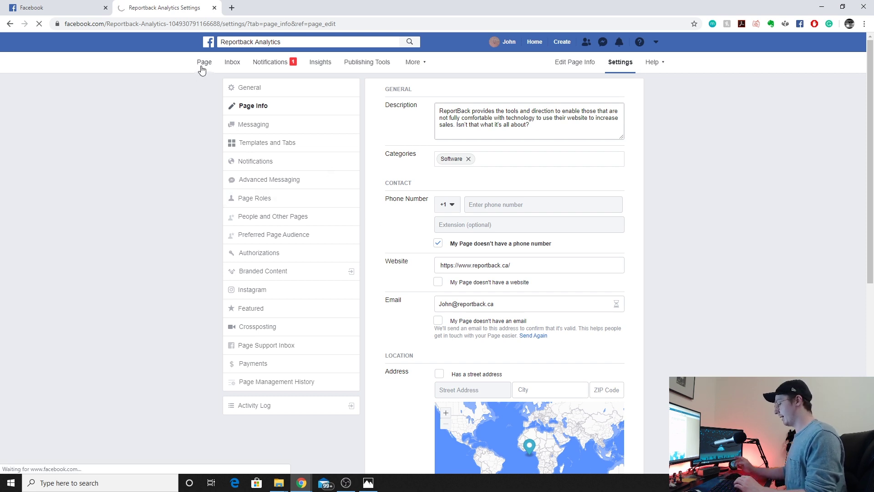